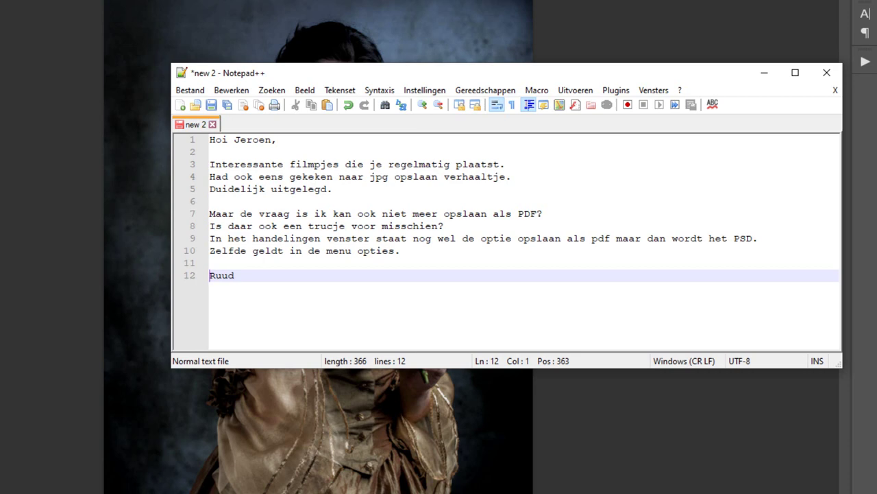
Minimize the Notepad++ note to reveal the _MG_1191.psd portrait in Photoshop
{"action": "left_click", "coordinate": [759, 75]}
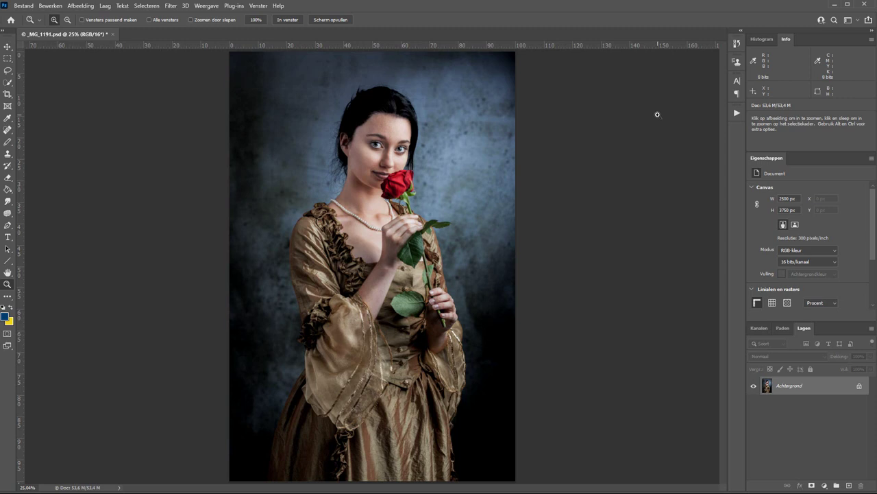
Open the Bestand menu to reach the Automatisch commands
{"action": "left_click", "coordinate": [25, 6]}
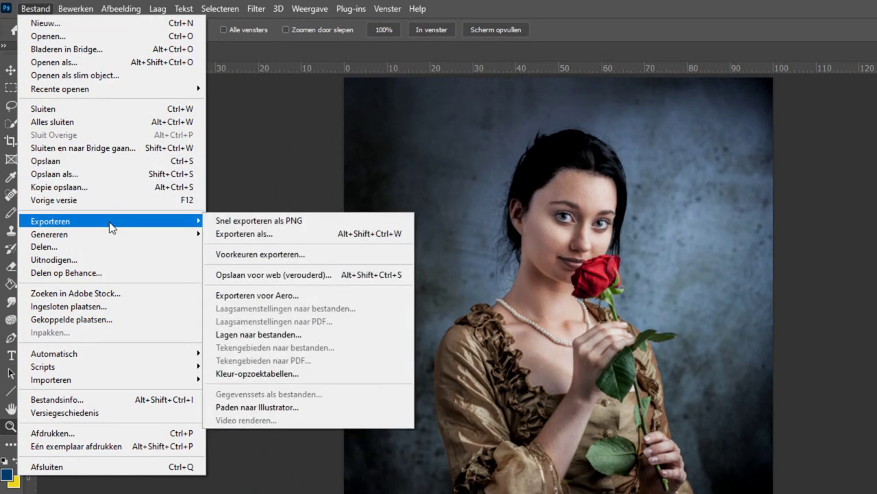
{"action": "mouse_move", "coordinate": [55, 353]}
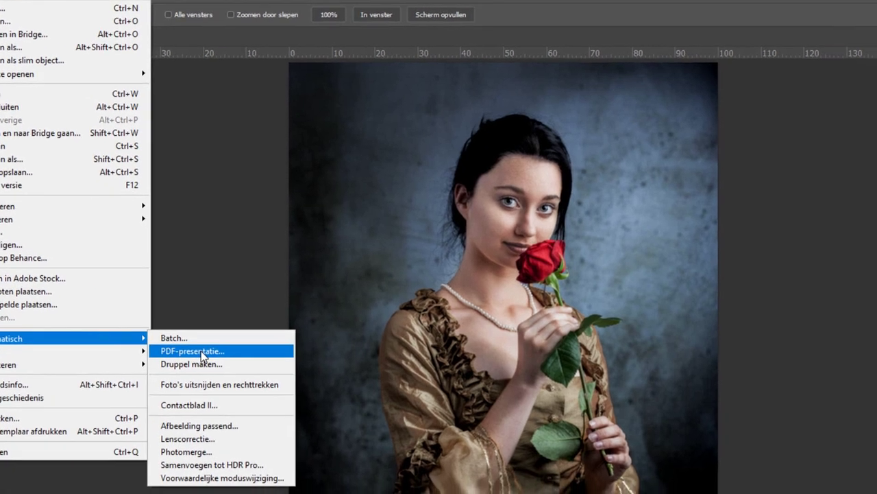
Start Automatisch > PDF-presentatie and add the open _MG_1191.psd as the source file
{"action": "left_click", "coordinate": [256, 365]}
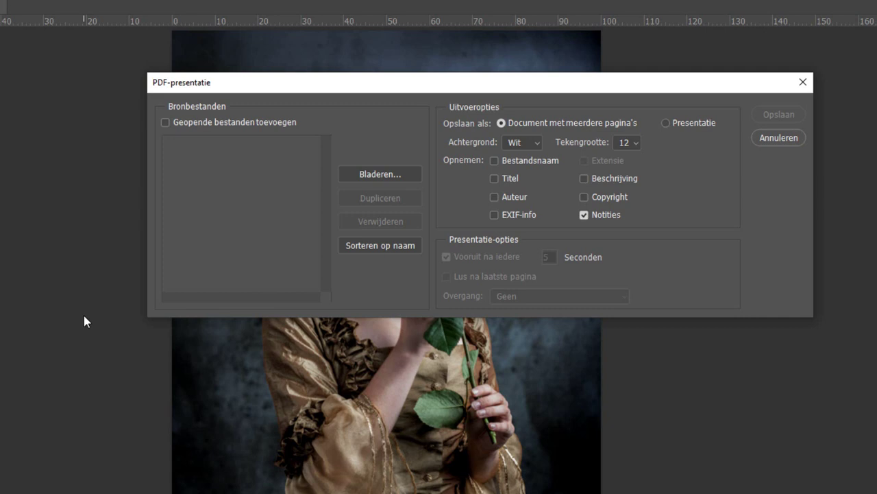
{"action": "left_click", "coordinate": [165, 122]}
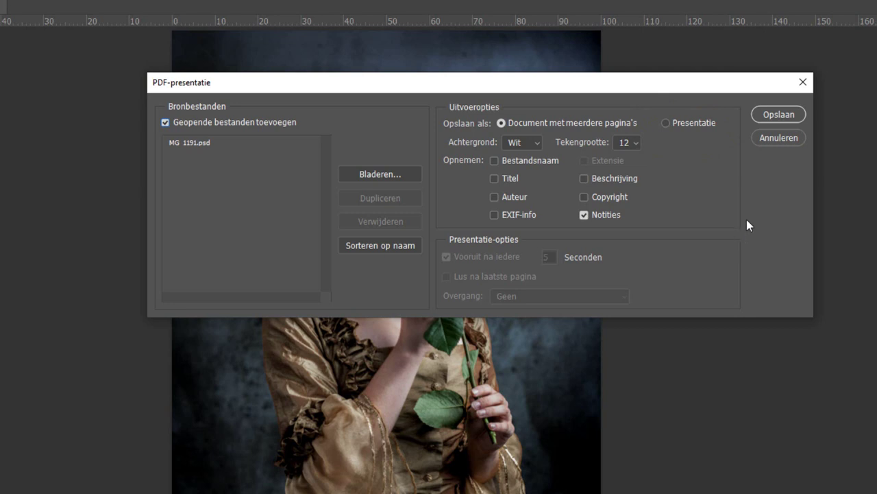
Save the presentation to the Bureaublad as Foto instead of Naamloos.pdf
{"action": "left_click", "coordinate": [783, 113]}
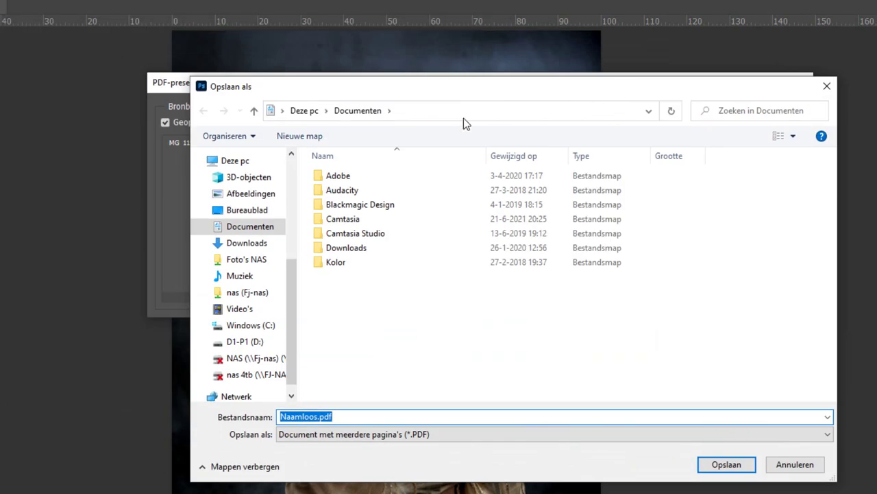
{"action": "left_click", "coordinate": [240, 209]}
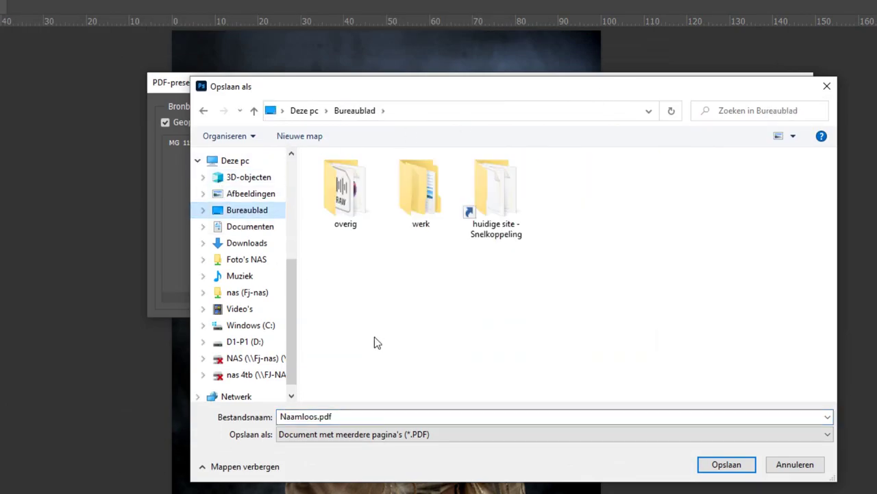
{"action": "double_click", "coordinate": [359, 416]}
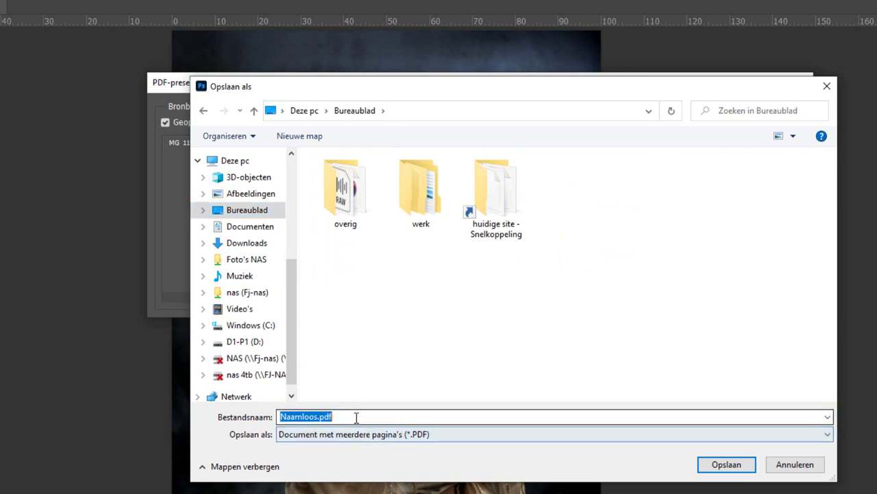
{"action": "type", "text": "Foto"}
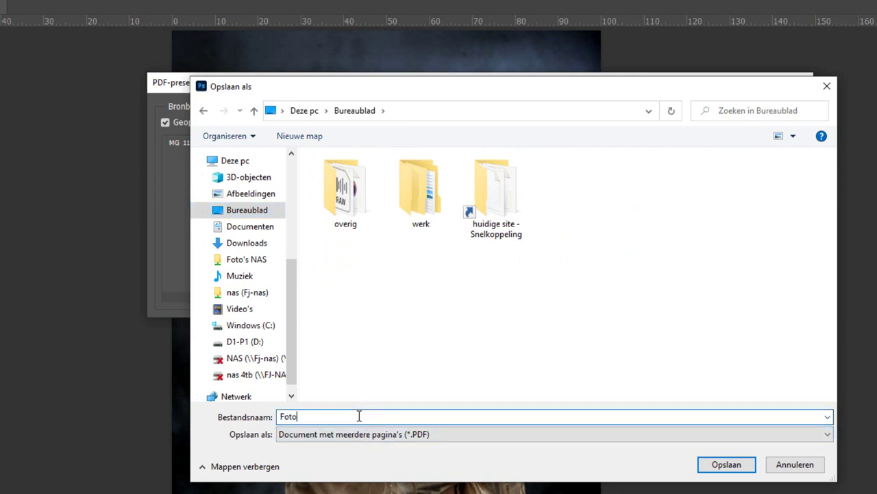
{"action": "left_click", "coordinate": [725, 464]}
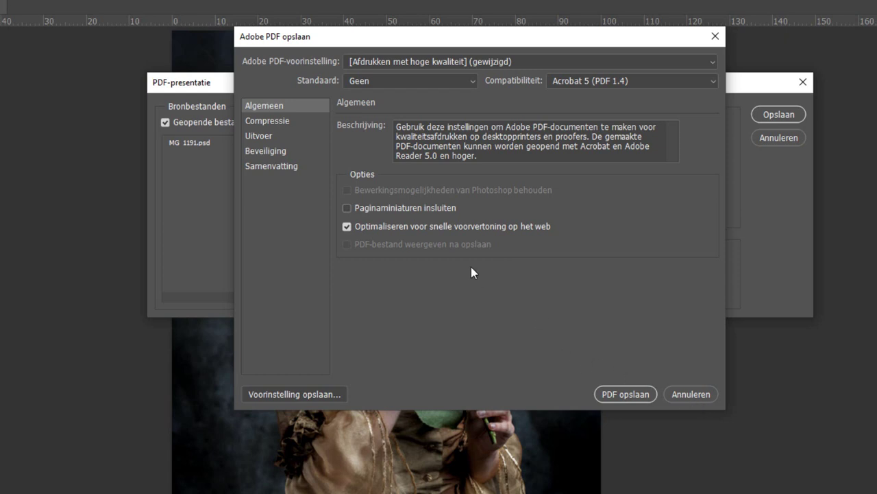
Review the Compressie settings, then move to the Beveiliging section of Adobe PDF opslaan
{"action": "left_click", "coordinate": [296, 124]}
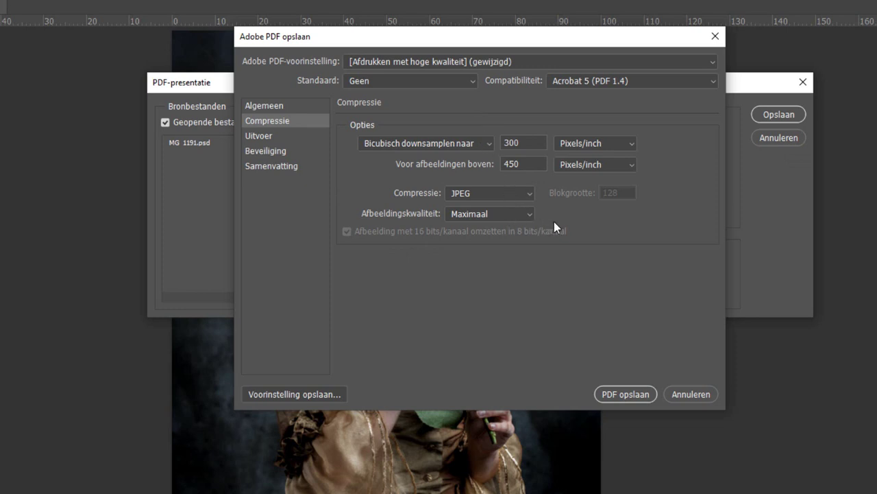
{"action": "left_click", "coordinate": [281, 152]}
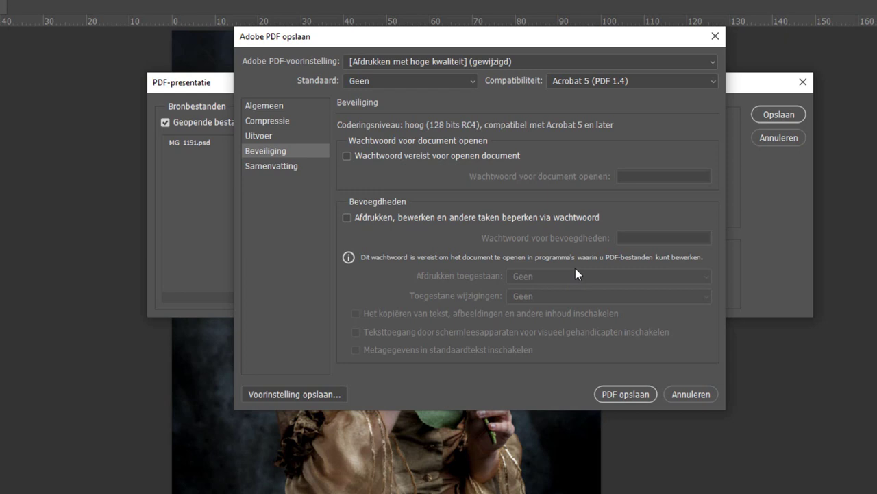
Enable Wachtwoord vereist voor openen document, enter and confirm the password, and save Foto.pdf
{"action": "left_click", "coordinate": [381, 160]}
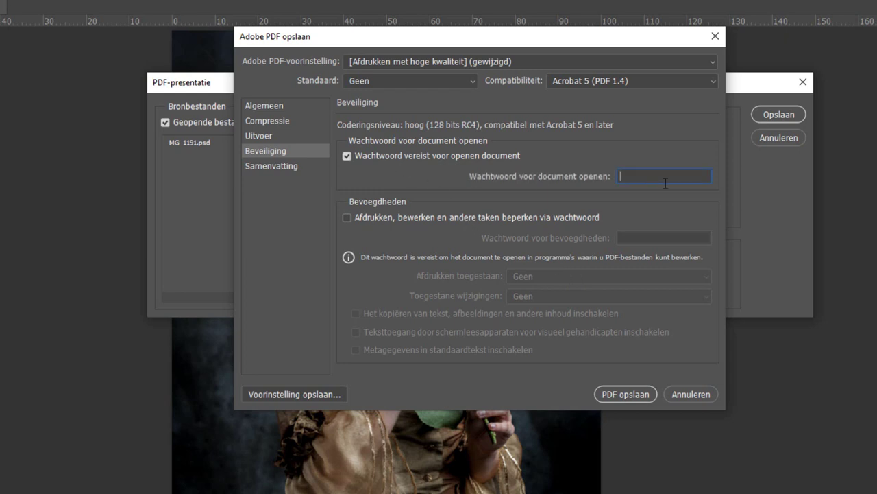
{"action": "left_click", "coordinate": [629, 393]}
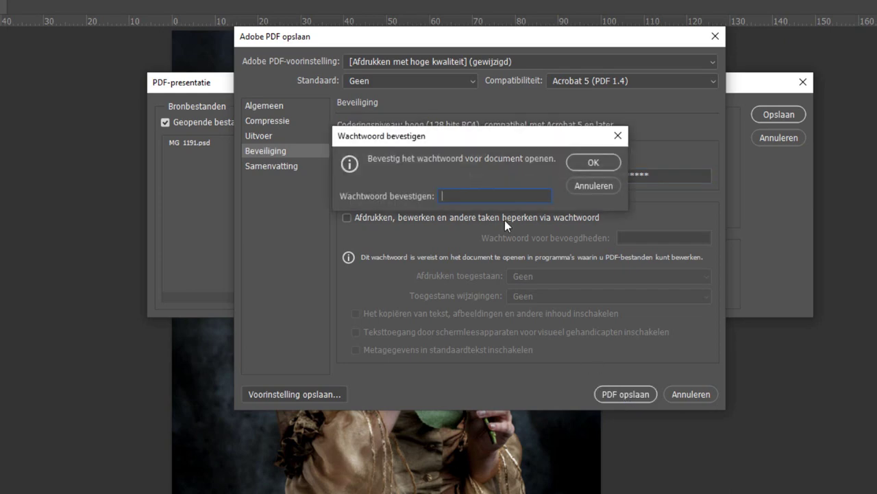
{"action": "type", "text": "******"}
{"action": "left_click", "coordinate": [594, 163]}
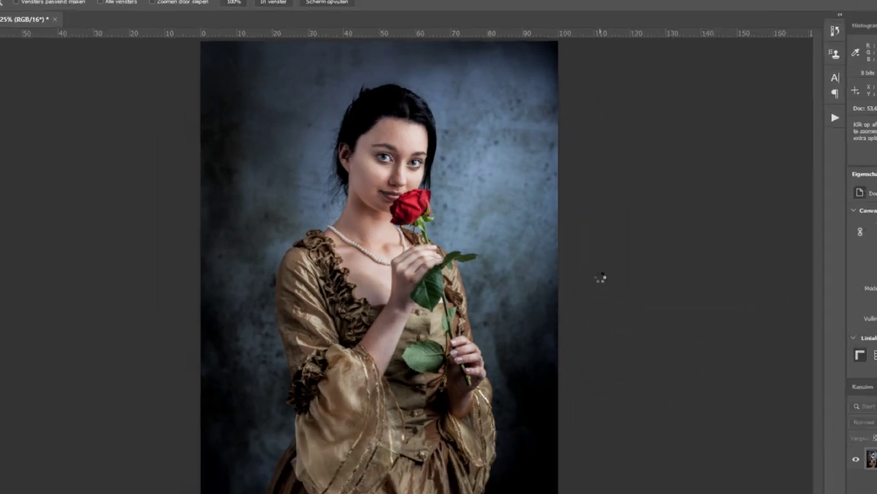
Minimize Photoshop and open the desktop's Foto.pdf in Acrobat by entering its password
{"action": "left_click", "coordinate": [837, 5]}
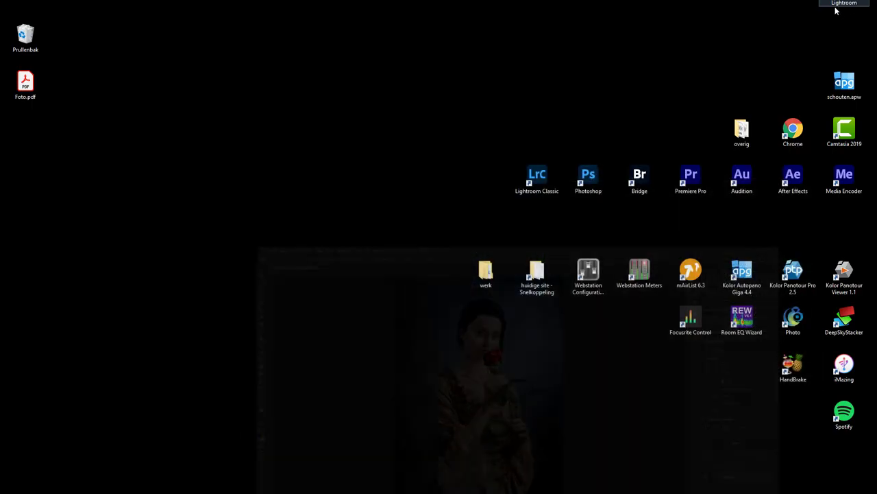
{"action": "double_click", "coordinate": [24, 83]}
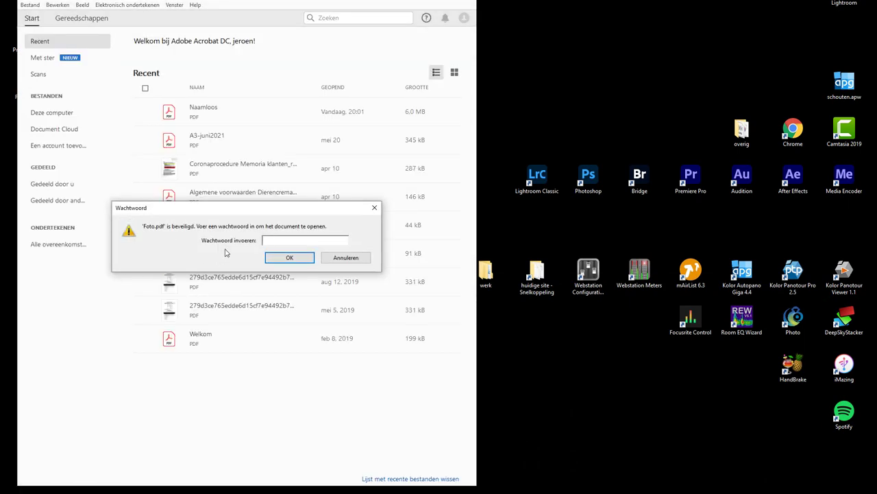
{"action": "type", "text": "******"}
{"action": "key", "text": "Return"}
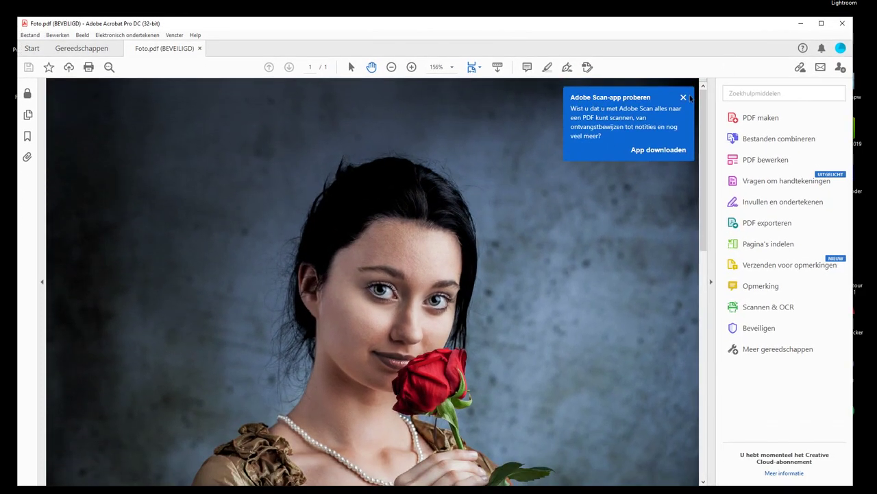
Close the Adobe Scan tip and set the zoom to Zoomen naar paginaniveau
{"action": "left_click", "coordinate": [683, 97]}
{"action": "scroll", "coordinate": [528, 378], "scroll_direction": "down", "scroll_amount": 5}
{"action": "scroll", "coordinate": [486, 146], "scroll_direction": "up", "scroll_amount": 4}
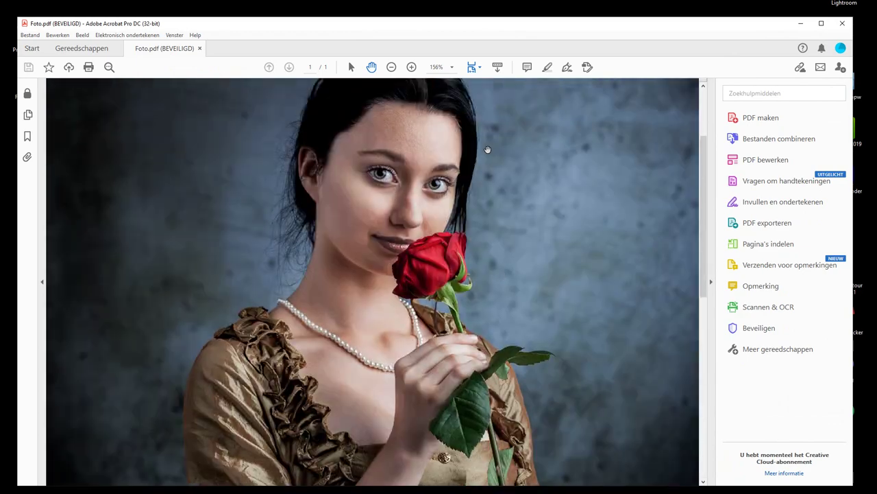
{"action": "left_click", "coordinate": [452, 66]}
{"action": "left_click", "coordinate": [482, 134]}
{"action": "left_click", "coordinate": [452, 67]}
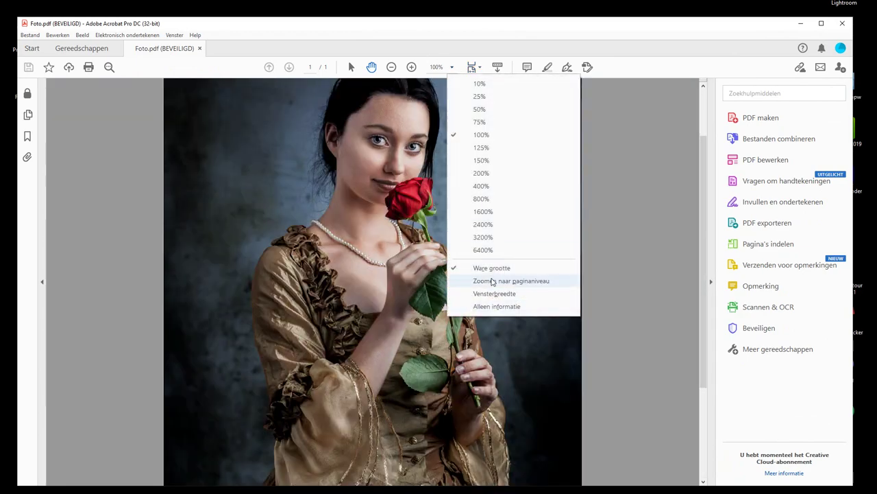
{"action": "left_click", "coordinate": [511, 280]}
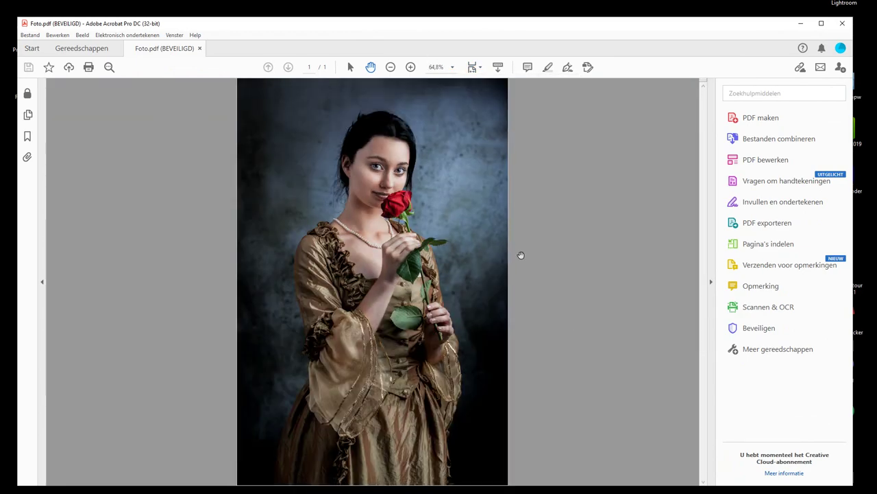